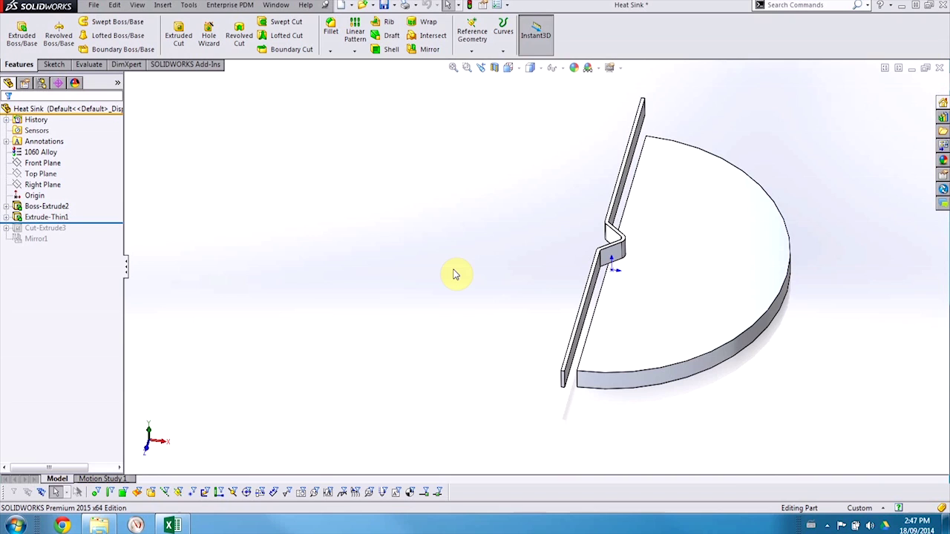
Start a variable pattern with the bent thin fin, Extrude-Thin1, as the feature to pattern.
{"action": "left_click", "coordinate": [354, 50]}
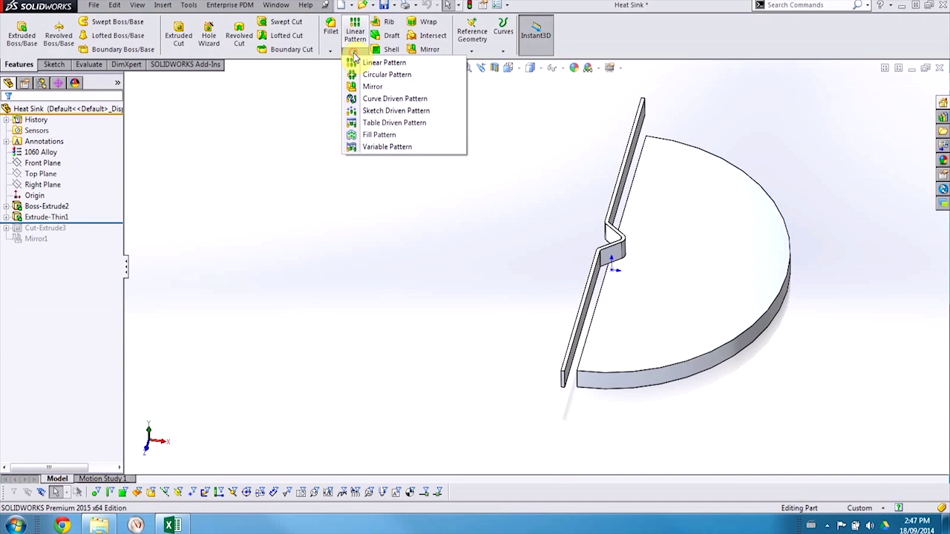
{"action": "left_click", "coordinate": [424, 150]}
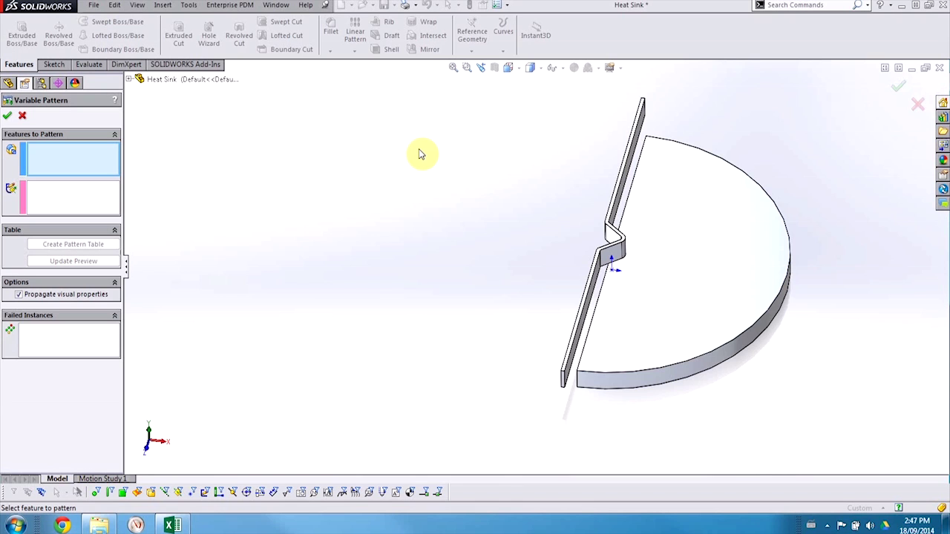
{"action": "middle_click_drag", "start_coordinate": [487, 234], "coordinate": [478, 210]}
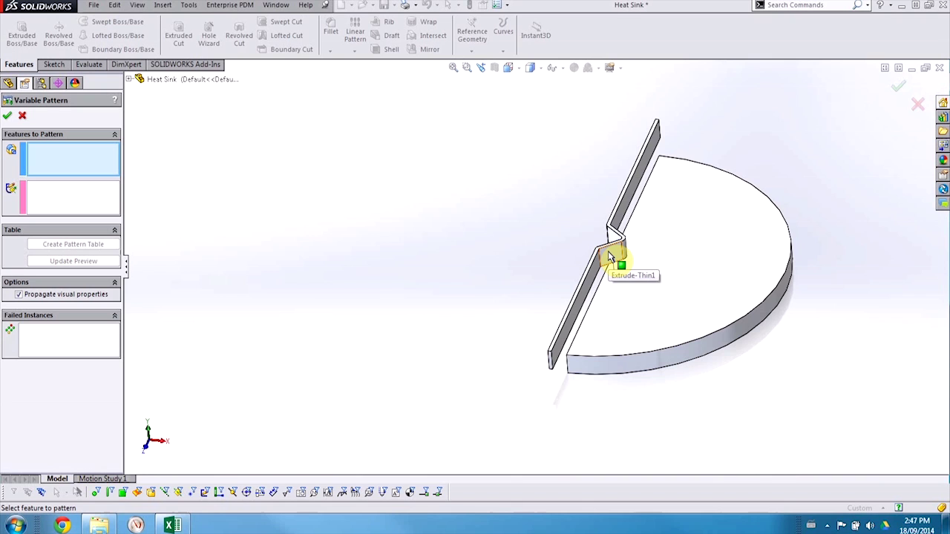
{"action": "left_click", "coordinate": [608, 256]}
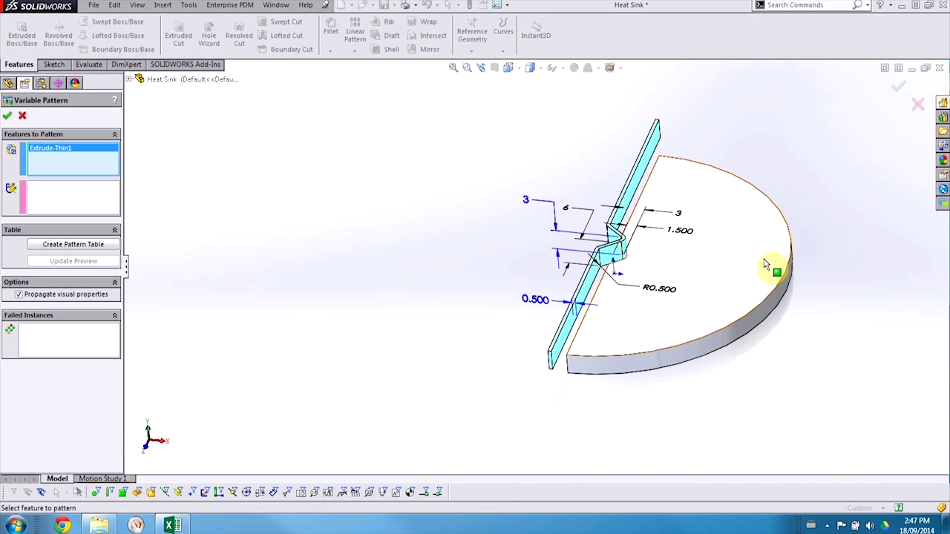
Create the pattern table and add the fin sketch's Position, Height and Width dimensions as columns.
{"action": "left_click", "coordinate": [107, 247]}
{"action": "middle_click_drag", "start_coordinate": [685, 248], "coordinate": [677, 251]}
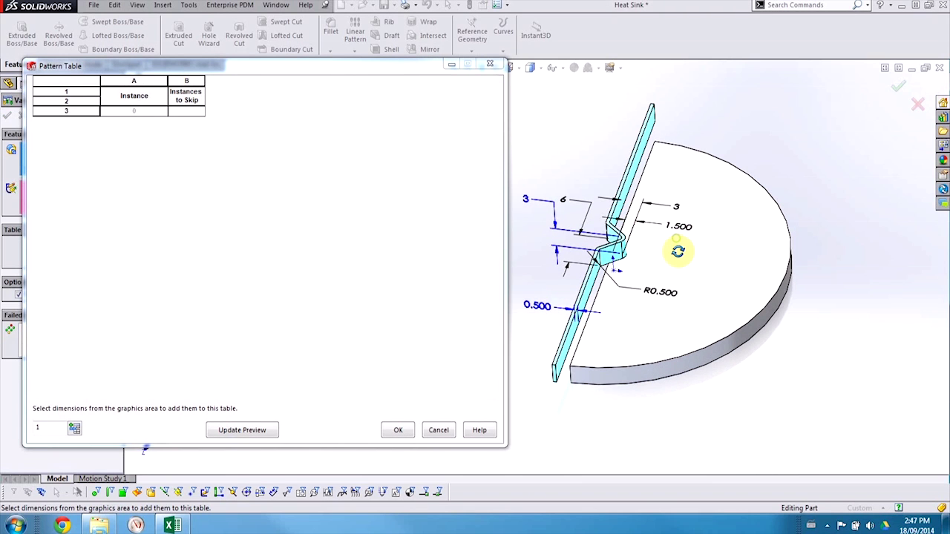
{"action": "left_click", "coordinate": [678, 224]}
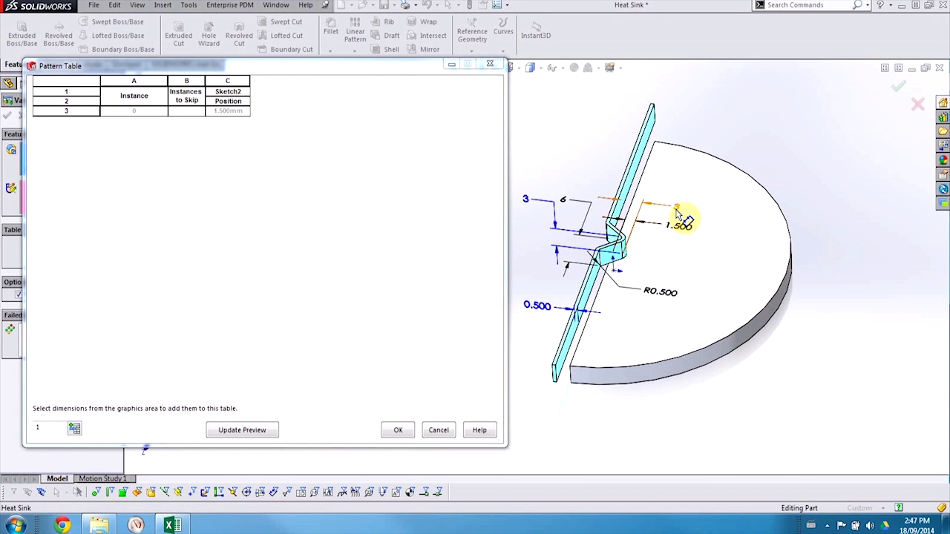
{"action": "left_click", "coordinate": [676, 208]}
{"action": "left_click", "coordinate": [568, 202]}
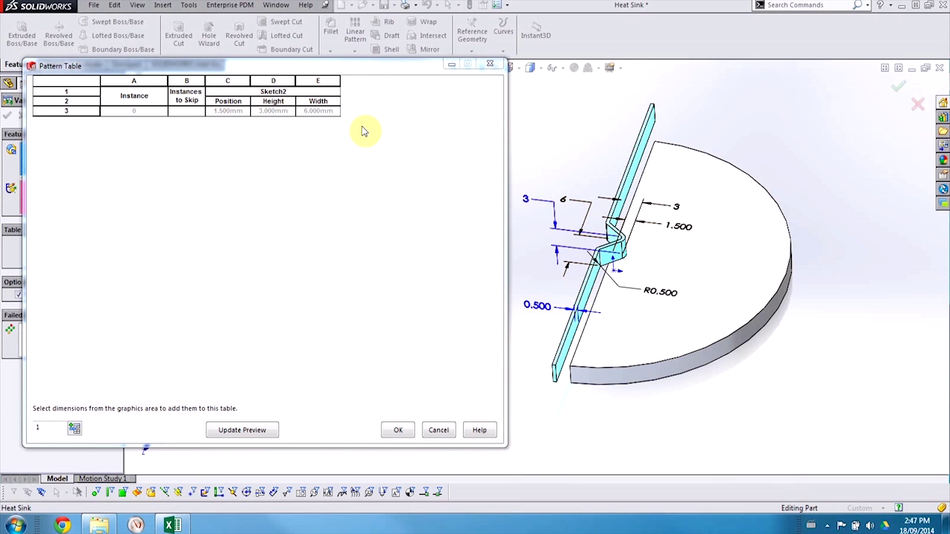
Add one instance with position 3.5 mm, height 3.25 mm and width 7 mm, and update the pattern preview.
{"action": "left_click", "coordinate": [75, 430]}
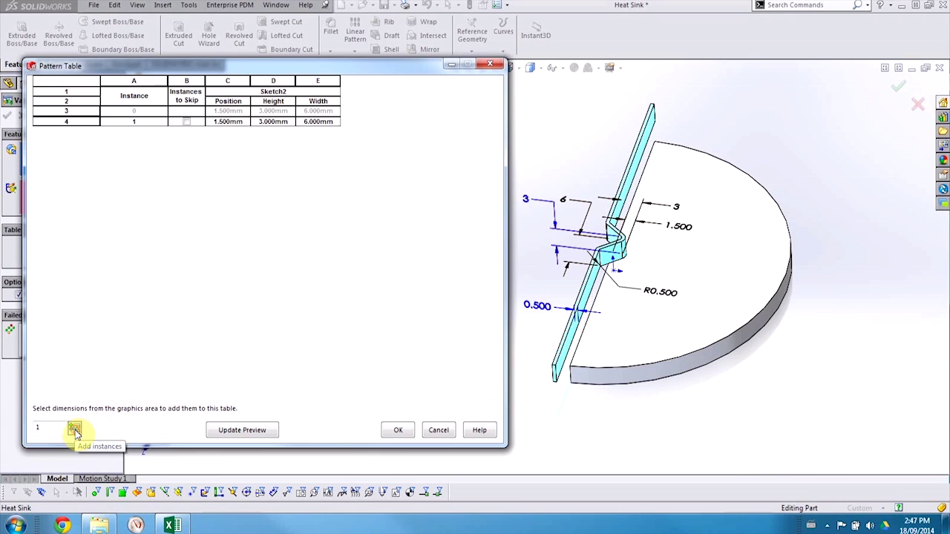
{"action": "left_click", "coordinate": [243, 122]}
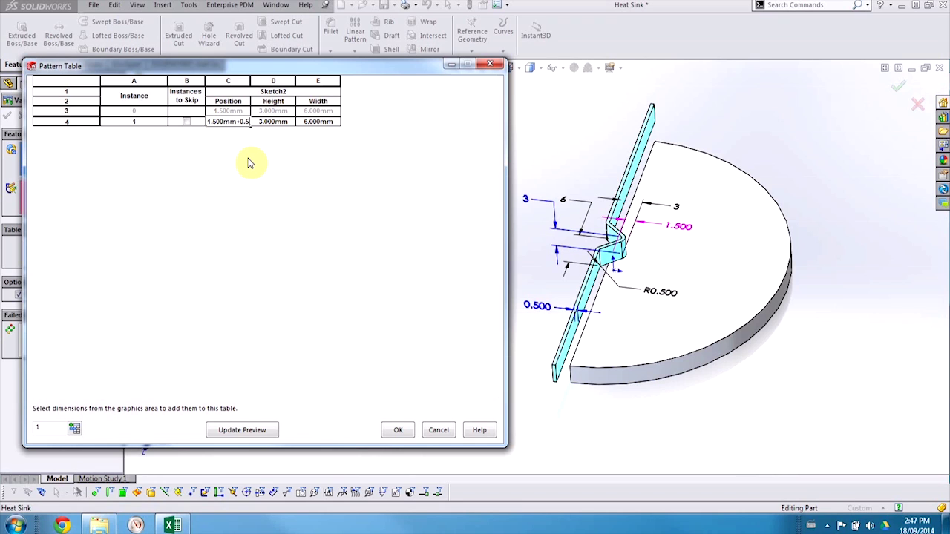
{"action": "type", "text": ".5"}
{"action": "key", "text": "Return"}
{"action": "left_click", "coordinate": [275, 123]}
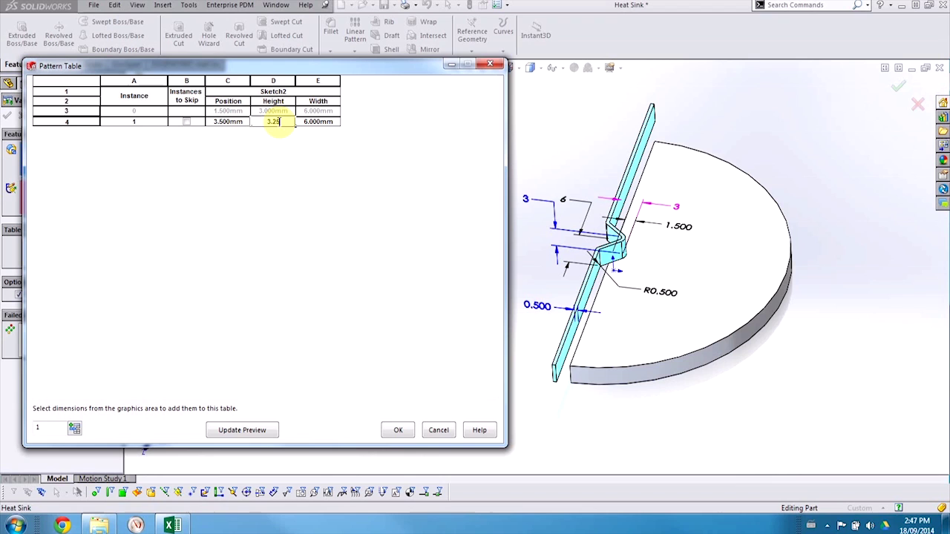
{"action": "left_click", "coordinate": [312, 123]}
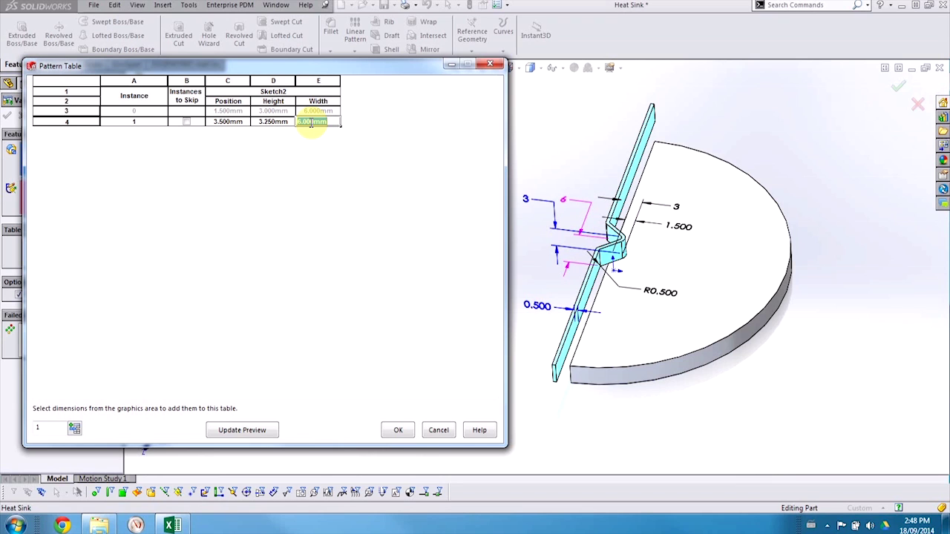
{"action": "type", "text": "7"}
{"action": "left_click", "coordinate": [252, 431]}
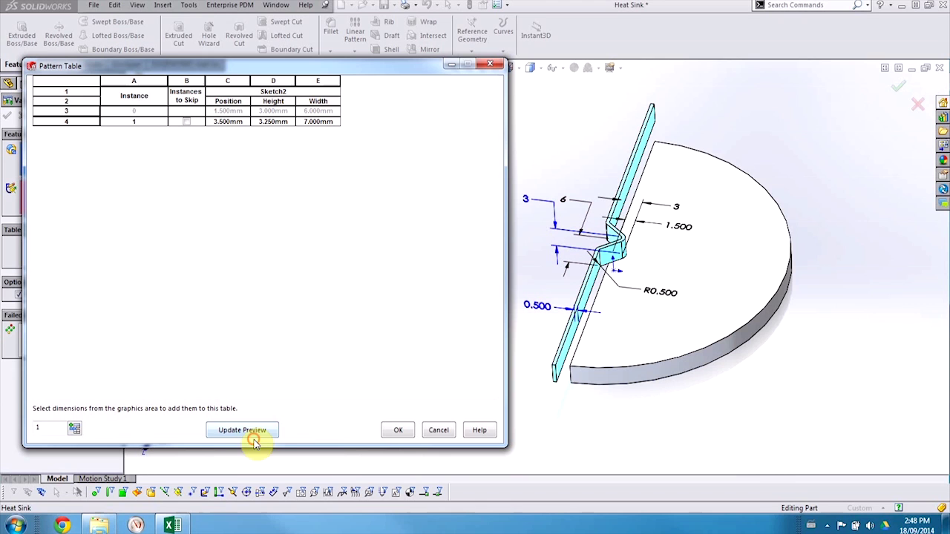
{"action": "middle_click_drag", "start_coordinate": [674, 254], "coordinate": [661, 268]}
Add 12 more instances to the pattern table.
{"action": "left_click", "coordinate": [49, 428]}
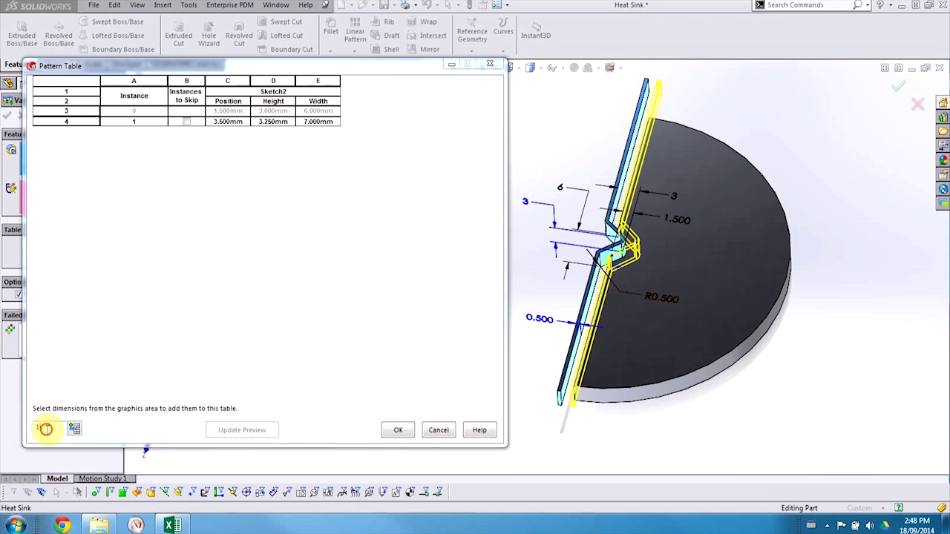
{"action": "type", "text": "2"}
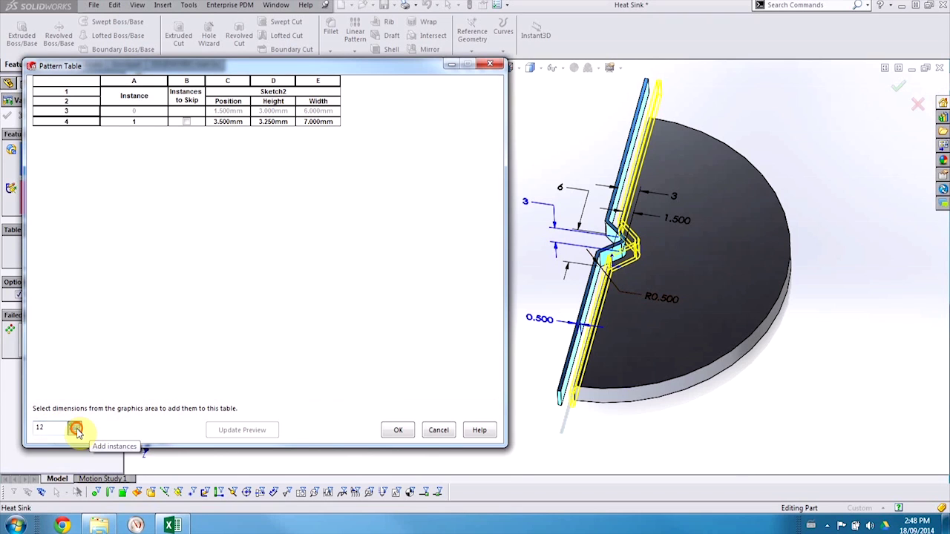
{"action": "left_click", "coordinate": [75, 429]}
Fill position, height and width as series down to 27.5, 6.25 and 19 mm for instance 13, and accept the variable pattern.
{"action": "left_click_drag", "start_coordinate": [234, 111], "coordinate": [250, 238]}
{"action": "left_click_drag", "start_coordinate": [282, 113], "coordinate": [293, 246]}
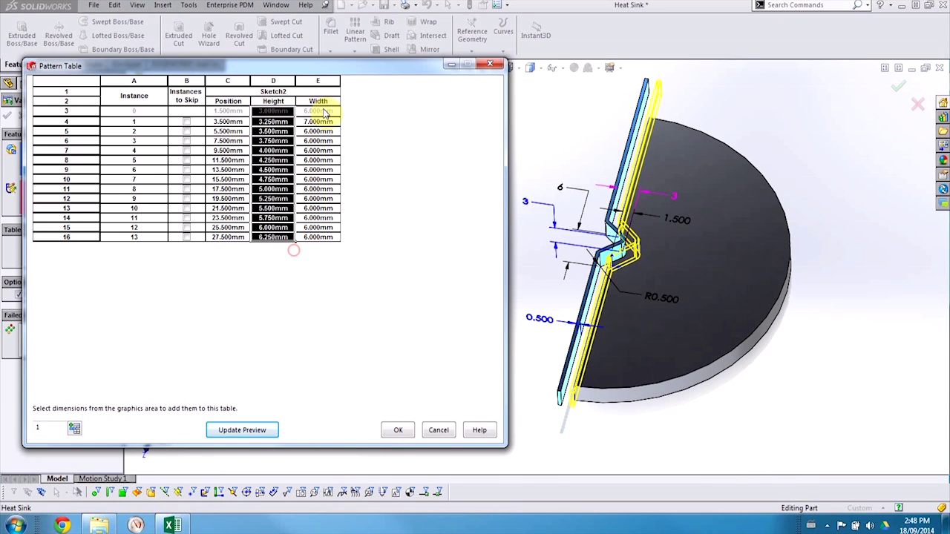
{"action": "left_click", "coordinate": [325, 112]}
{"action": "left_click_drag", "start_coordinate": [325, 112], "coordinate": [344, 245]}
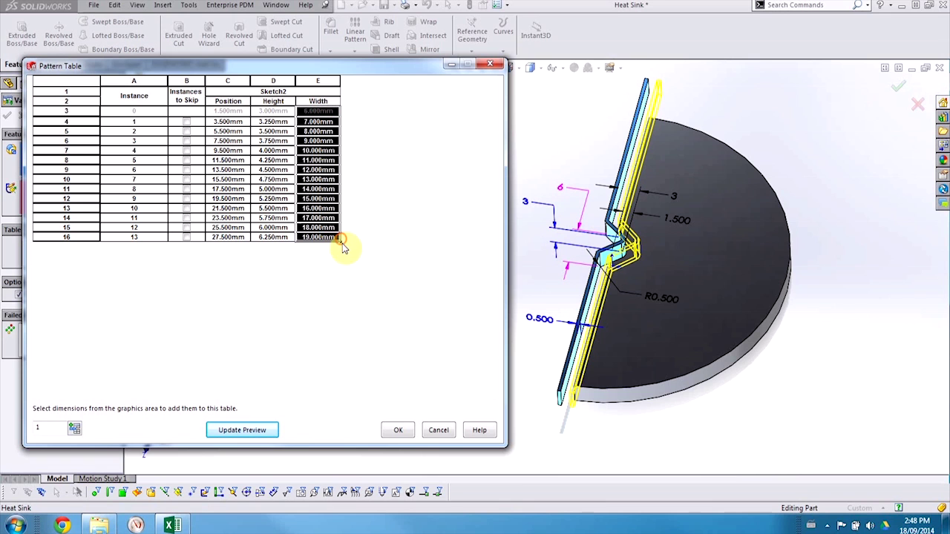
{"action": "left_click", "coordinate": [397, 431]}
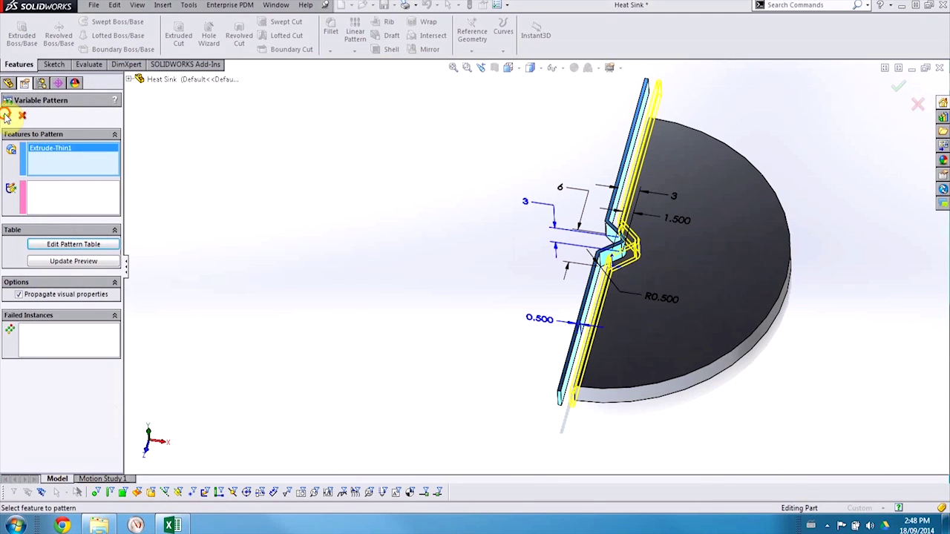
{"action": "left_click", "coordinate": [6, 116]}
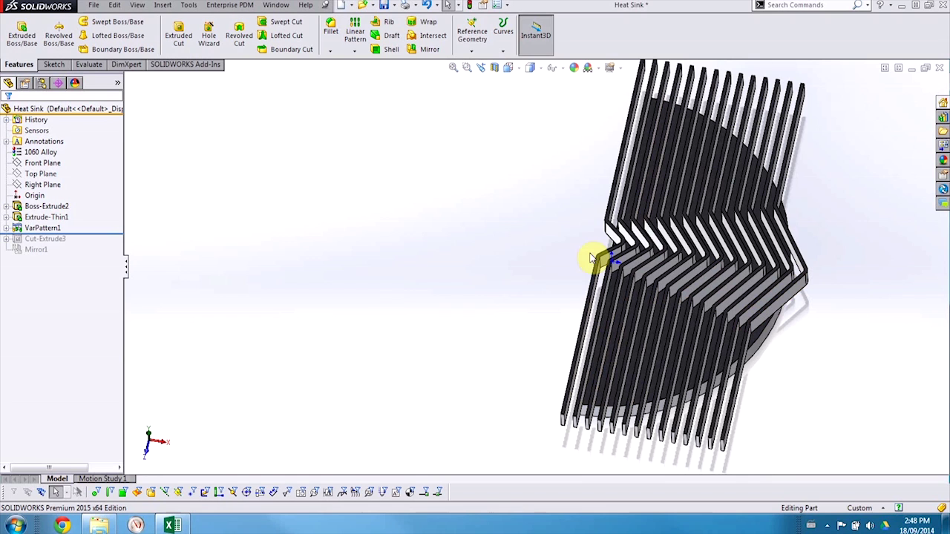
Edit VarPattern1 and add the fin's 3 mm extrusion depth, D1 of Extrude-Thin1, as a column in its pattern table.
{"action": "left_click", "coordinate": [614, 239]}
{"action": "middle_click_drag", "start_coordinate": [822, 233], "coordinate": [817, 211]}
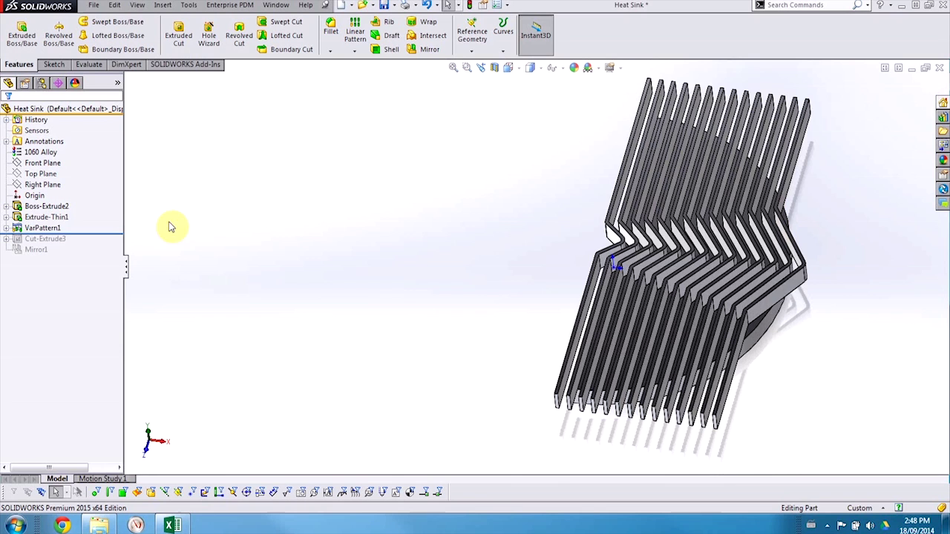
{"action": "right_click", "coordinate": [46, 228]}
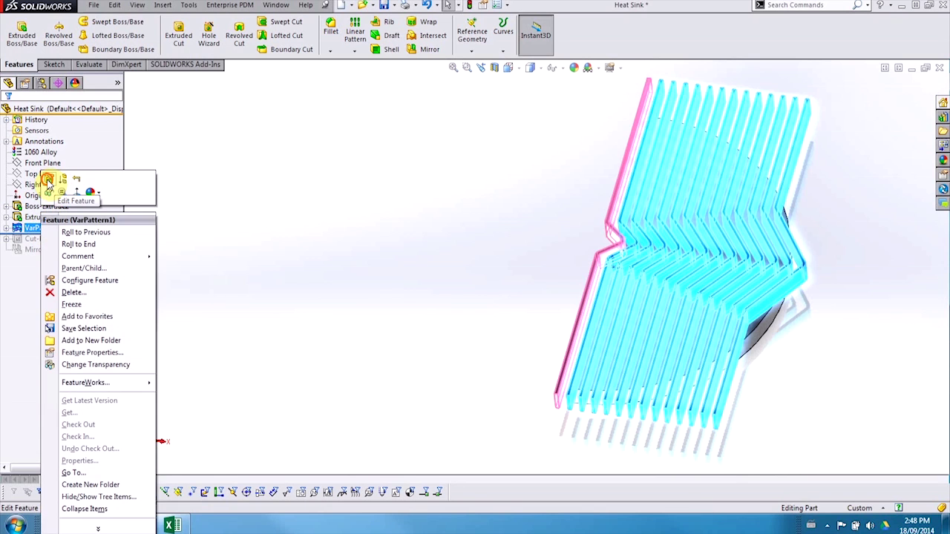
{"action": "left_click", "coordinate": [49, 180]}
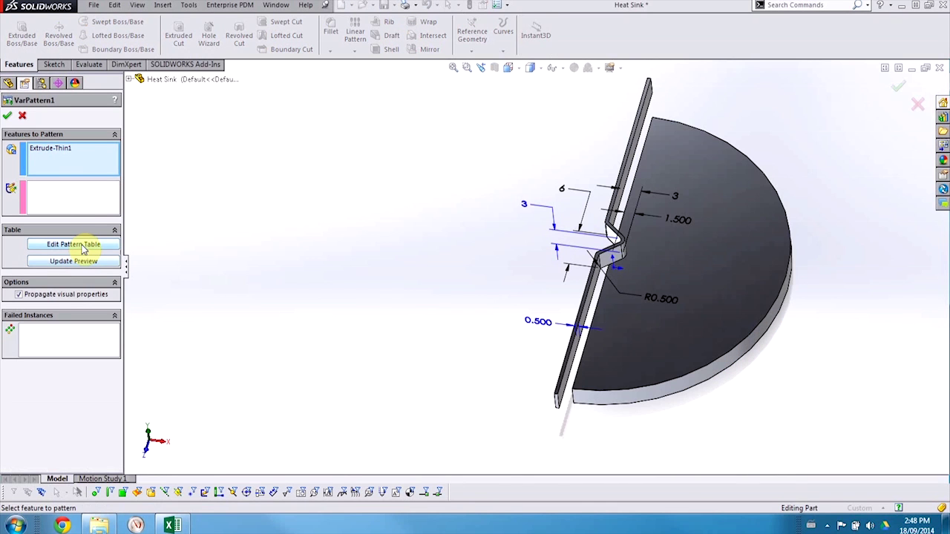
{"action": "left_click", "coordinate": [74, 244]}
{"action": "middle_click_drag", "start_coordinate": [540, 270], "coordinate": [605, 255]}
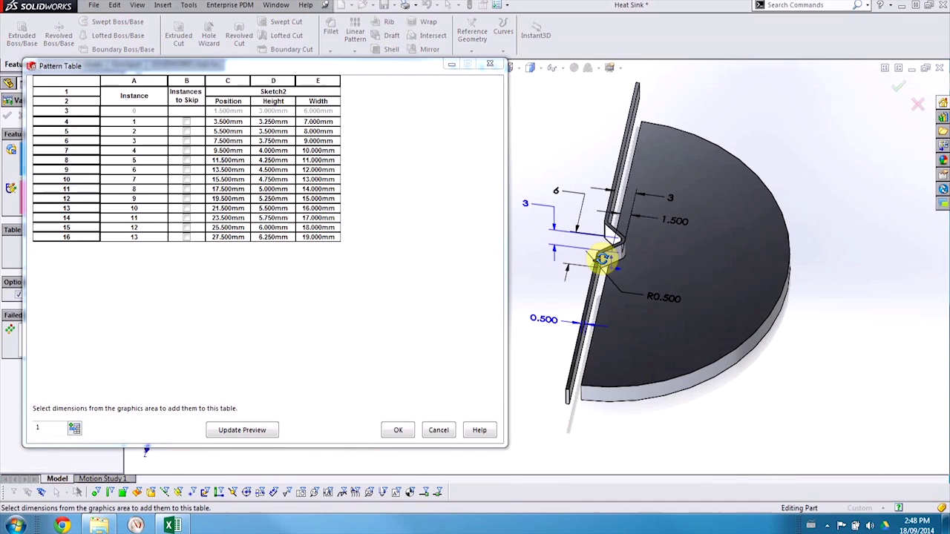
{"action": "left_click", "coordinate": [528, 203]}
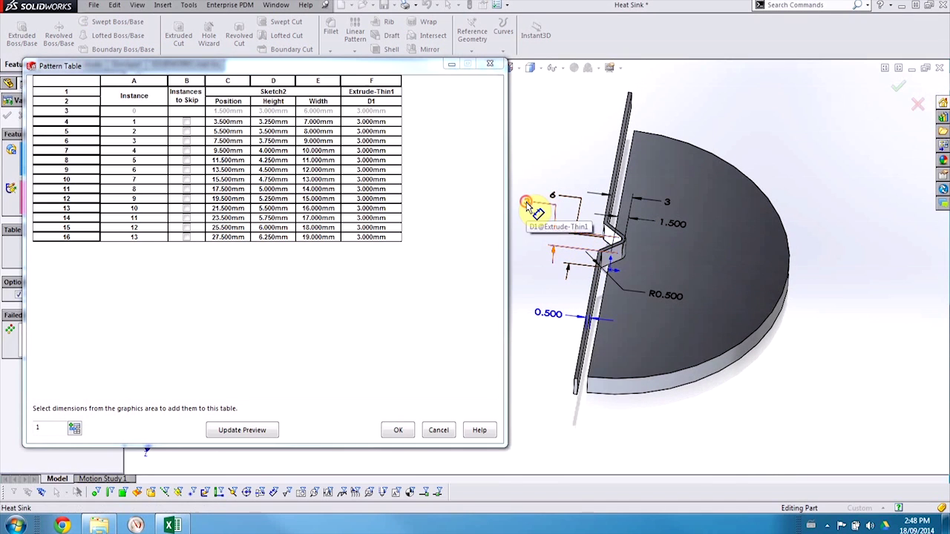
Set instance 1's extrusion depth to 3.5 mm, continue the series down to instance 13, and apply the edited pattern.
{"action": "left_click", "coordinate": [377, 122]}
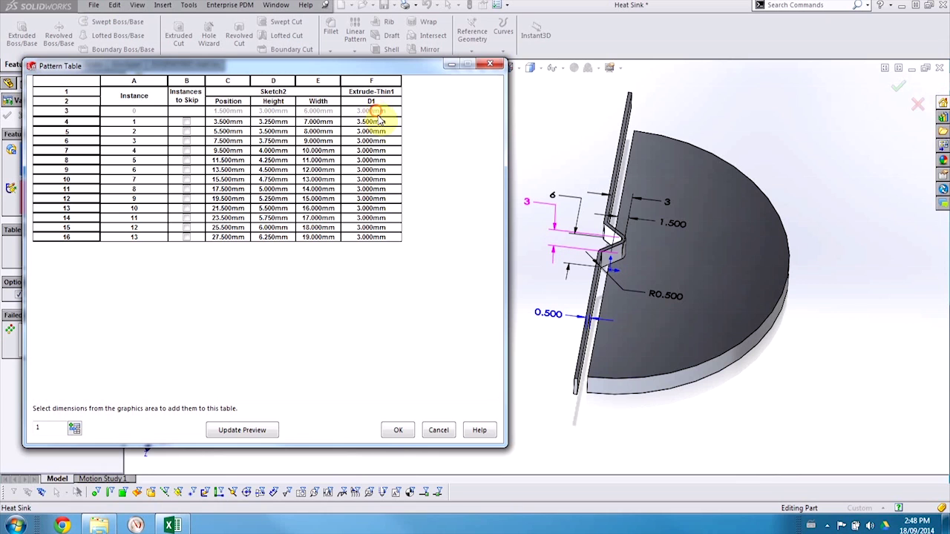
{"action": "left_click_drag", "start_coordinate": [373, 111], "coordinate": [403, 266]}
{"action": "left_click", "coordinate": [398, 430]}
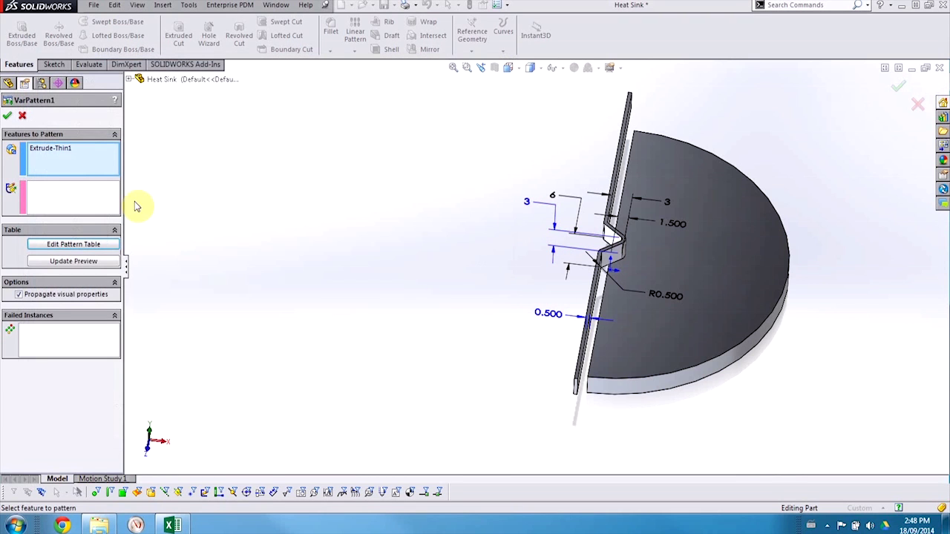
{"action": "left_click", "coordinate": [8, 117]}
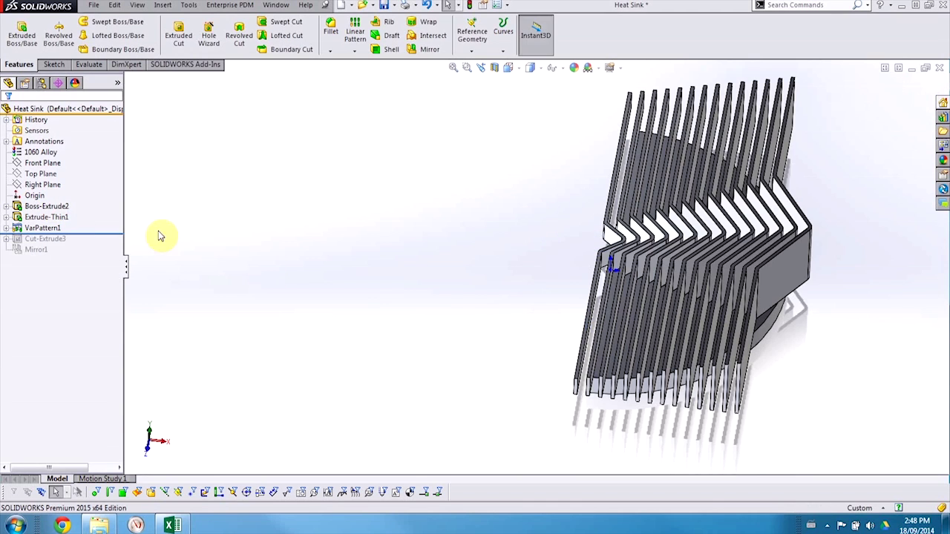
Roll the feature history forward to include Cut-Extrude3 and Mirror1 in the heat sink.
{"action": "left_click_drag", "start_coordinate": [107, 232], "coordinate": [99, 246]}
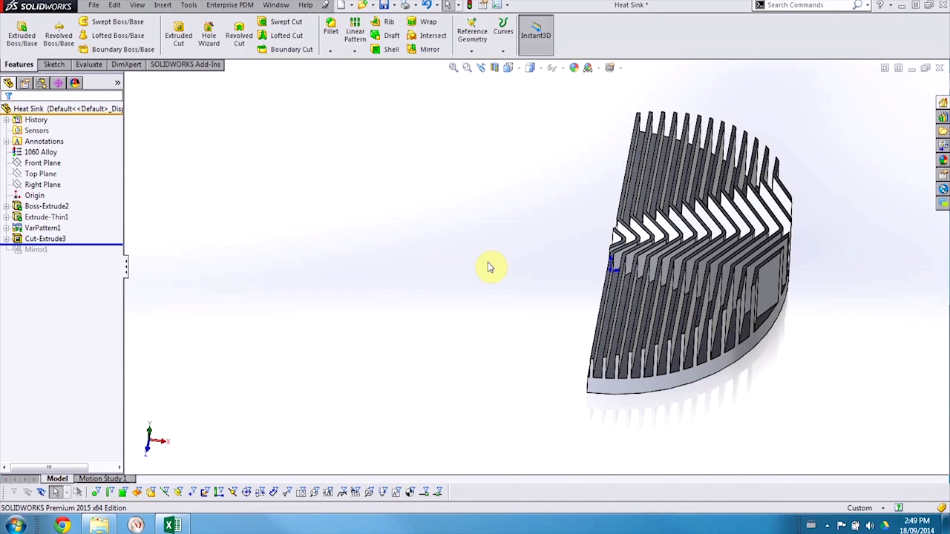
{"action": "middle_click_drag", "start_coordinate": [487, 265], "coordinate": [486, 225]}
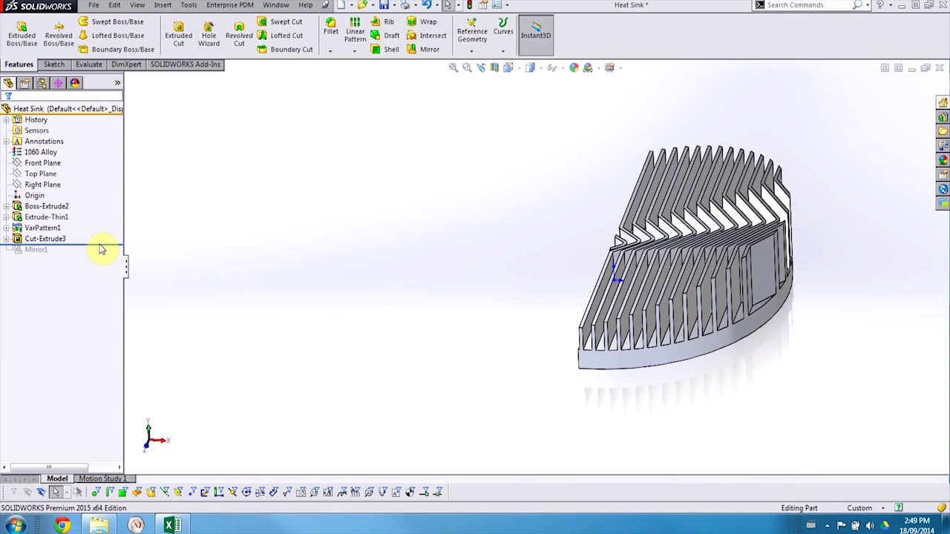
{"action": "left_click_drag", "start_coordinate": [106, 245], "coordinate": [99, 260]}
{"action": "middle_click_drag", "start_coordinate": [415, 252], "coordinate": [485, 261]}
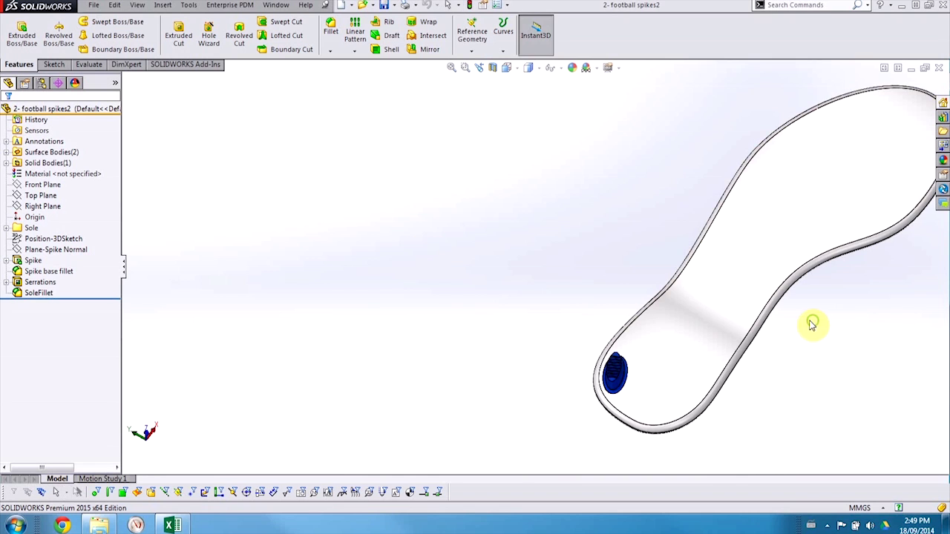
Start a Variable Pattern on the shoe sole with Spike, Spike base fillet and Serrations as the features to pattern.
{"action": "middle_click_drag", "start_coordinate": [812, 322], "coordinate": [765, 316]}
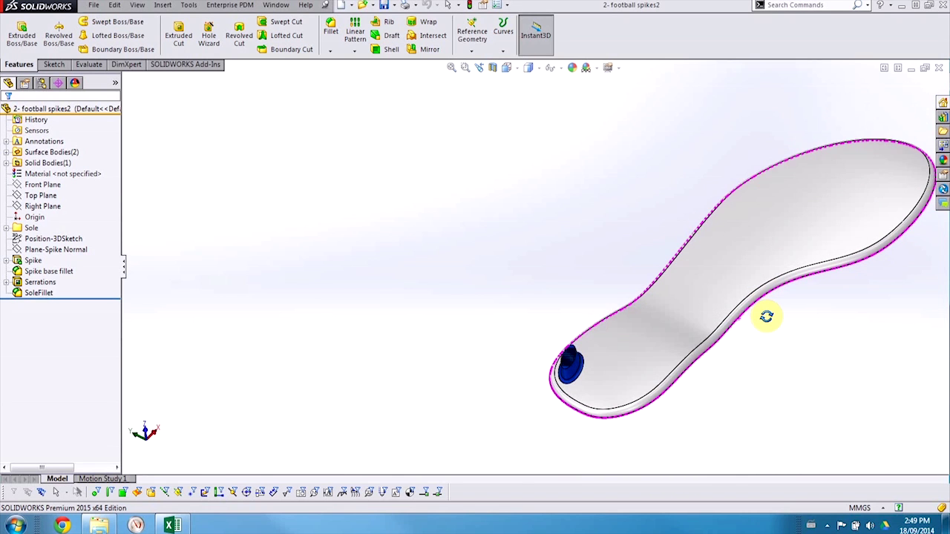
{"action": "left_click", "coordinate": [353, 51]}
{"action": "left_click", "coordinate": [382, 146]}
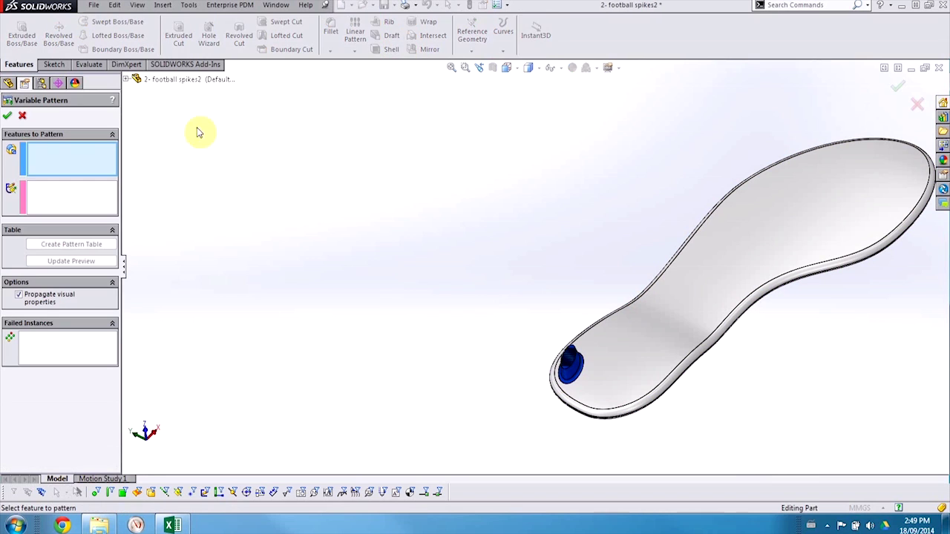
{"action": "left_click", "coordinate": [127, 80]}
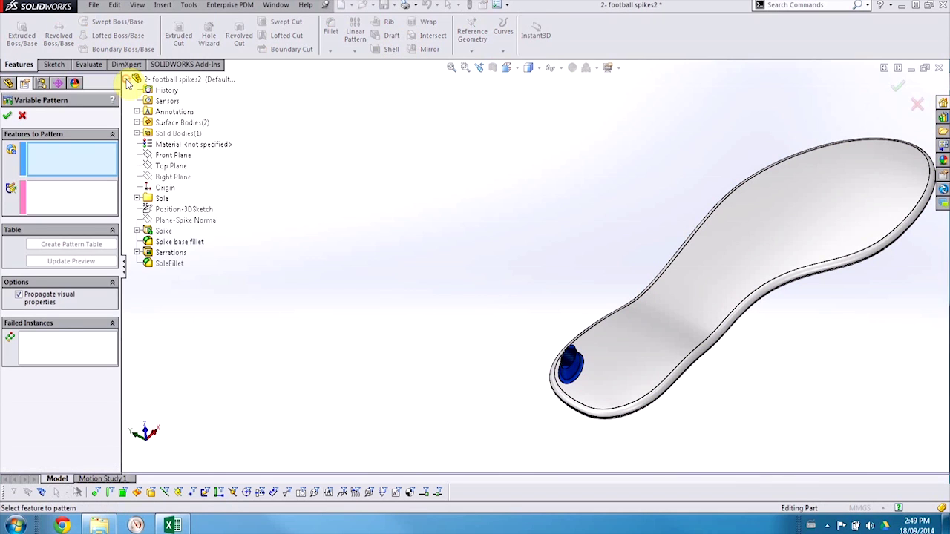
{"action": "left_click", "coordinate": [162, 231]}
{"action": "left_click", "coordinate": [164, 241]}
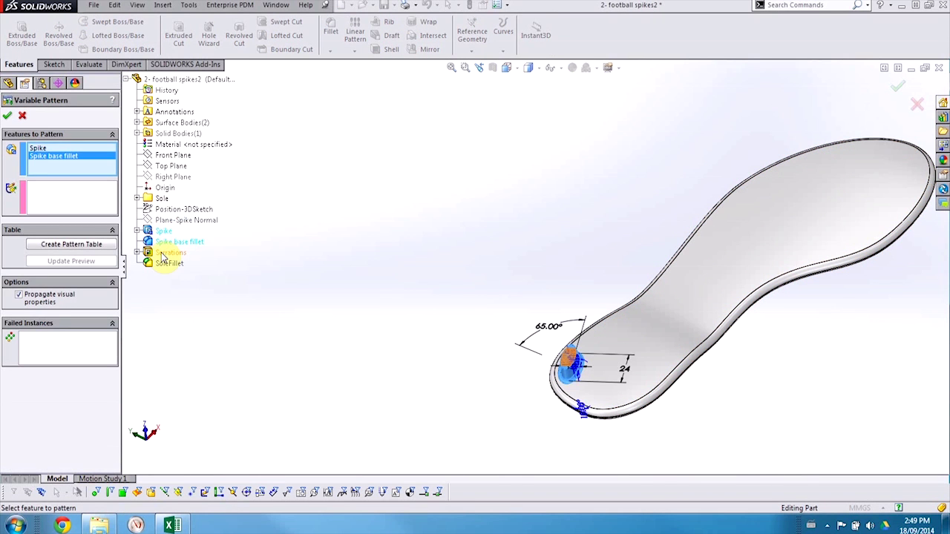
{"action": "left_click", "coordinate": [164, 252]}
Add Position-3DSketch and Plane-Spike Normal as the reference geometry that drives the spike pattern.
{"action": "left_click", "coordinate": [86, 200]}
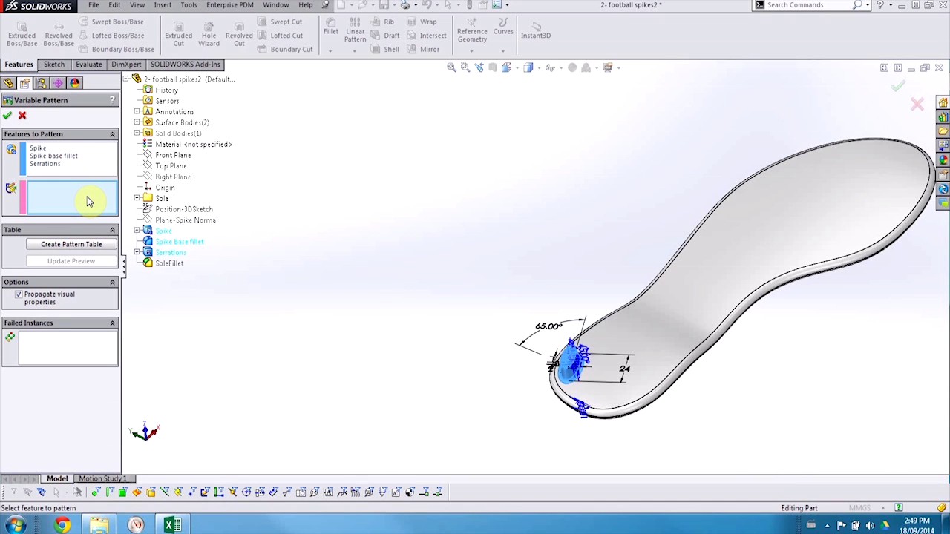
{"action": "left_click", "coordinate": [178, 212]}
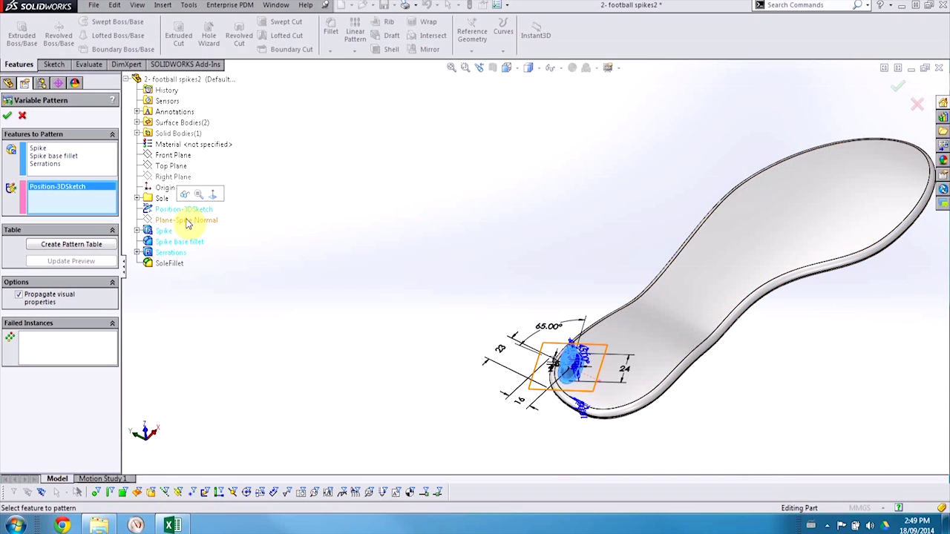
{"action": "left_click", "coordinate": [196, 222]}
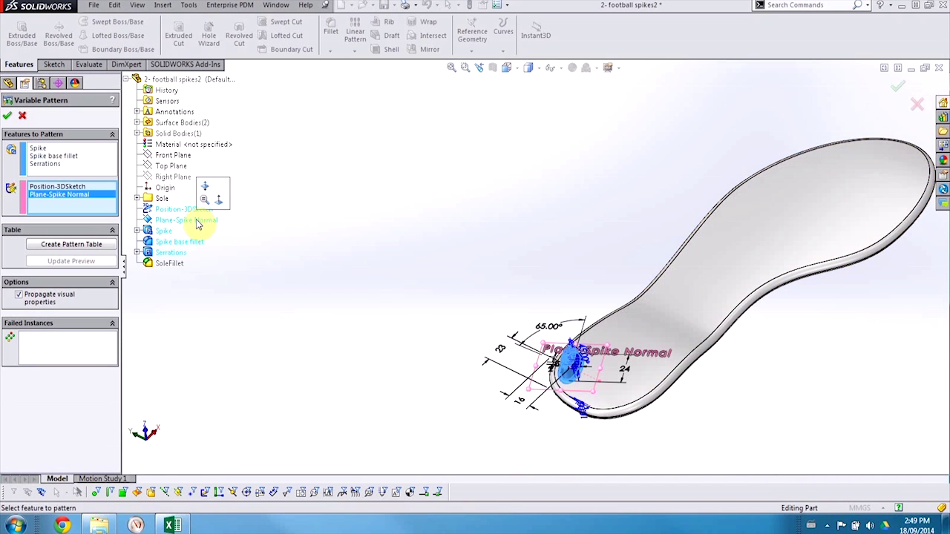
Create the pattern table with the spike's X-pos, Y-pos, Angle and Length dimensions as columns.
{"action": "middle_click_drag", "start_coordinate": [447, 295], "coordinate": [449, 319]}
{"action": "left_click", "coordinate": [72, 244]}
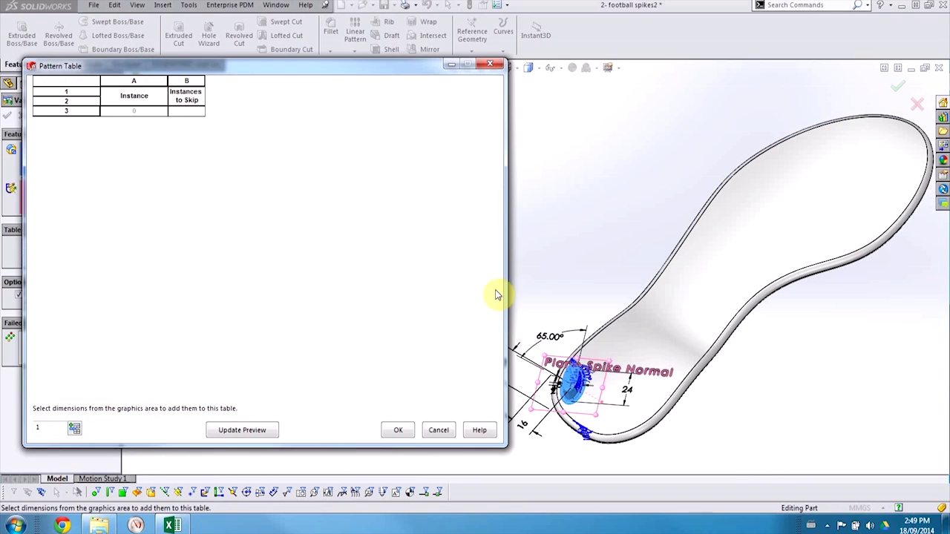
{"action": "middle_click_drag", "start_coordinate": [615, 307], "coordinate": [670, 243], "text": "ctrl"}
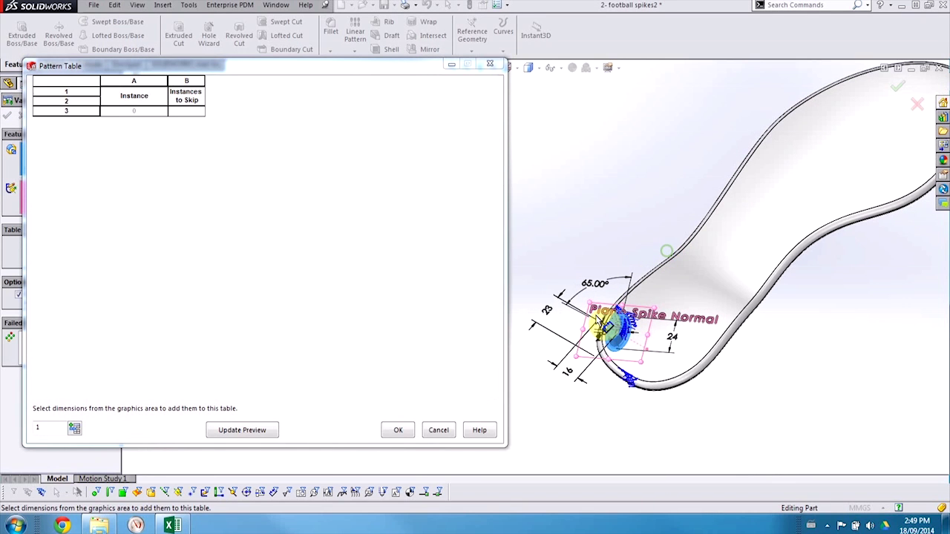
{"action": "left_click", "coordinate": [549, 313]}
{"action": "left_click", "coordinate": [566, 372]}
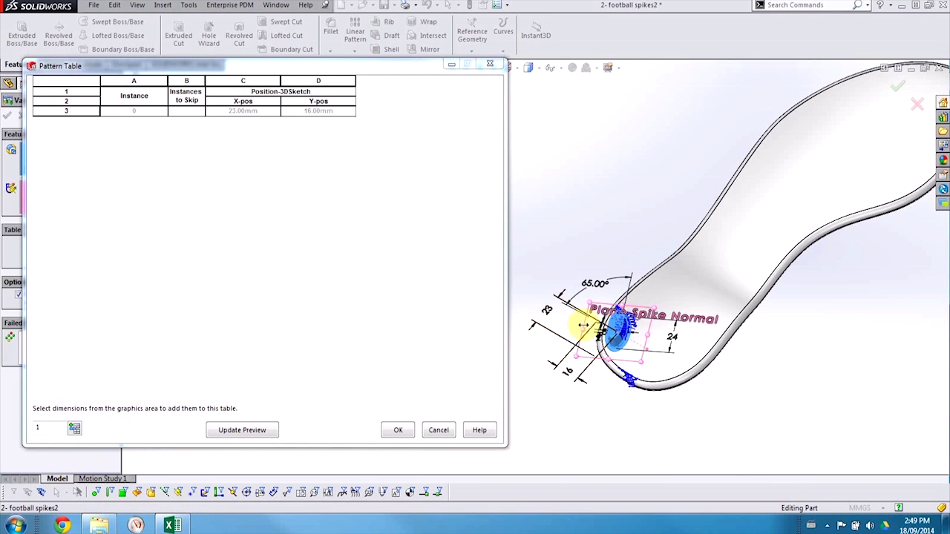
{"action": "left_click", "coordinate": [583, 284]}
{"action": "left_click", "coordinate": [677, 341]}
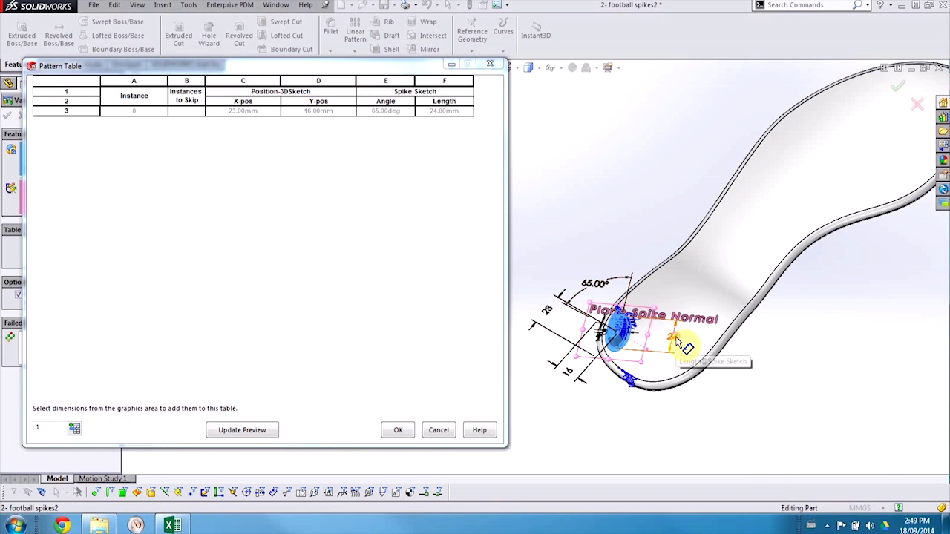
Add 13 instances to the pattern table and paste cells A3:D13 of the Excel spike location sheet from instance 1's X-pos onward.
{"action": "left_click", "coordinate": [54, 426]}
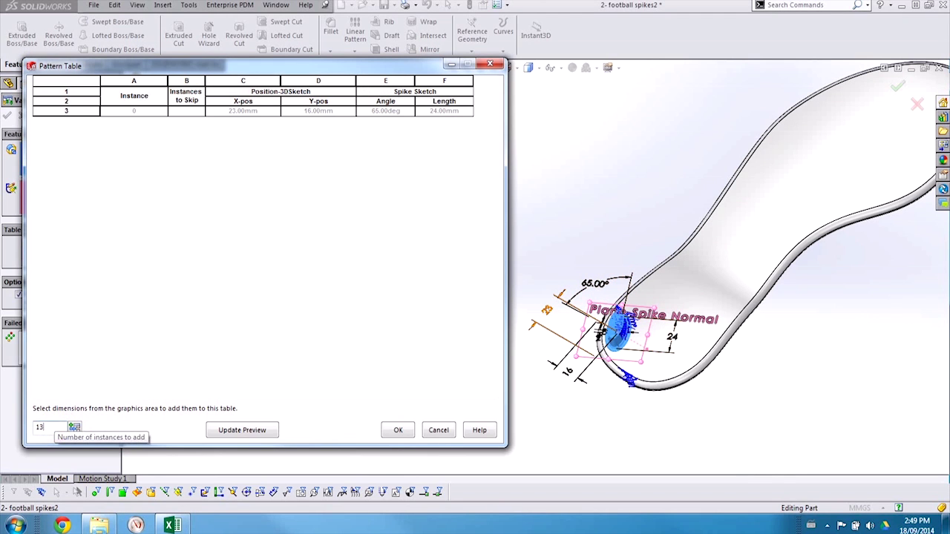
{"action": "left_click", "coordinate": [75, 428]}
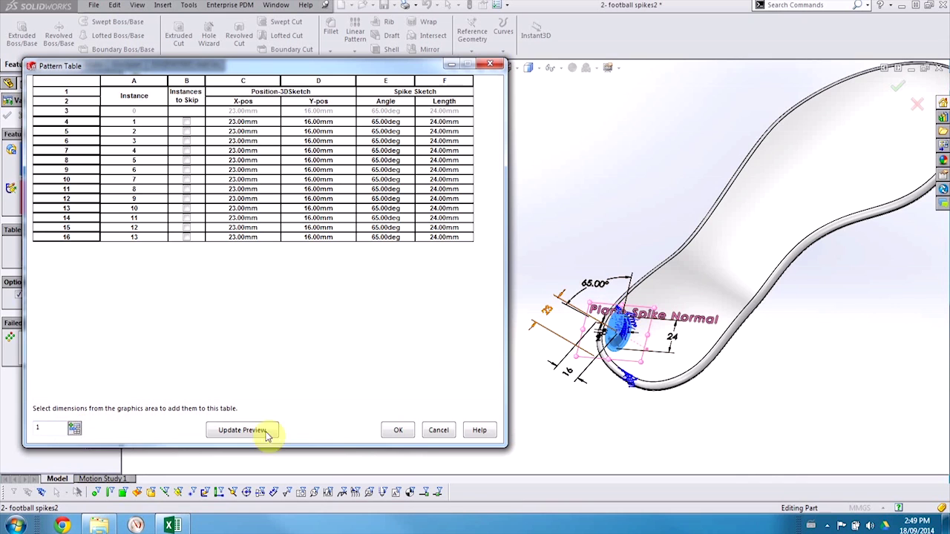
{"action": "left_click", "coordinate": [170, 525]}
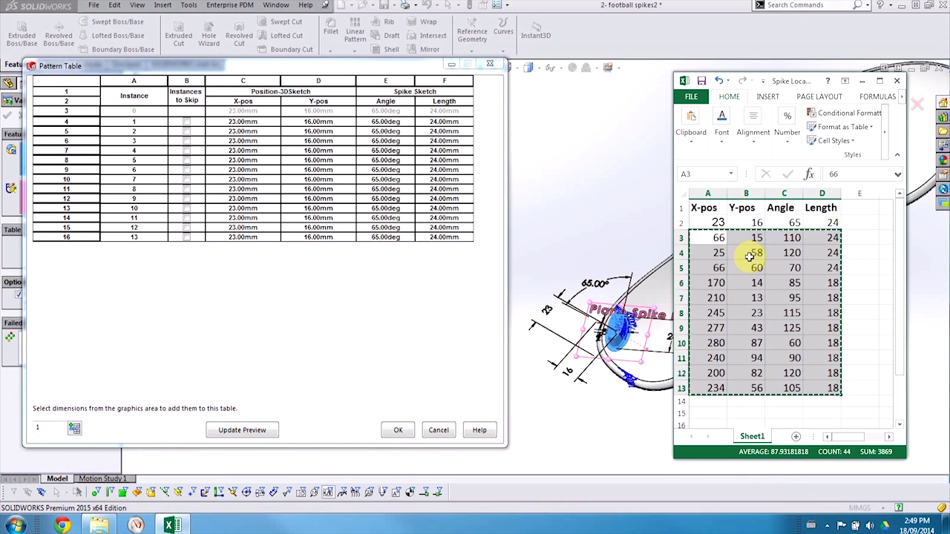
{"action": "left_click_drag", "start_coordinate": [715, 239], "coordinate": [835, 392]}
{"action": "left_click", "coordinate": [247, 123]}
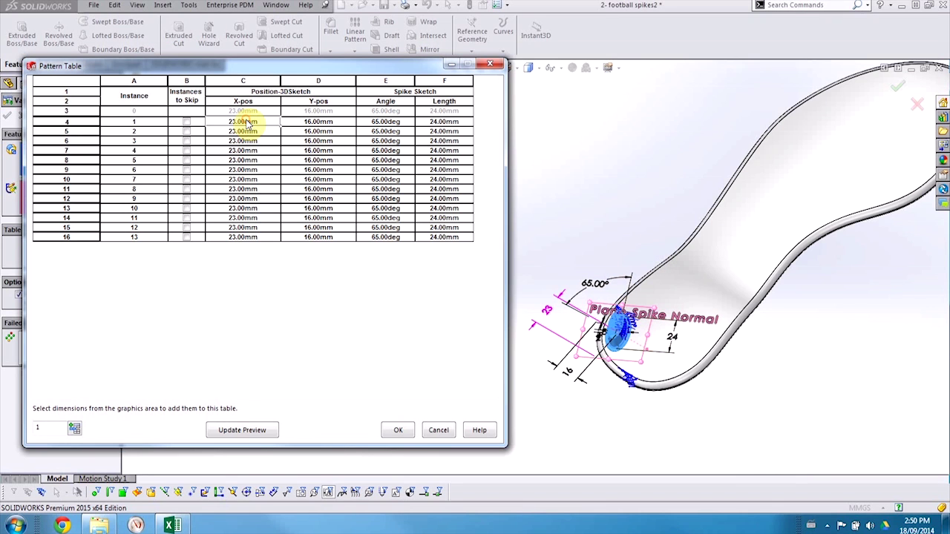
{"action": "type", "text": "66.00mm\t15.00mm\t110.00deg\t24.00mm 25.00mm\t58.00mm\t120.00deg\t24.00mm 66.00mm\t60.00mm\t70.00deg\t24.00mm 170.00mm\t14.00mm\t85.00deg\t18.00mm 210.00mm\t13.00mm\t95.00deg\t18.00mm 245.00mm\t23.00mm\t115.00deg\t18.00mm 277.00mm\t43.00mm\t125.00deg\t18.00mm 280.00mm\t87.00mm\t60.00deg\t18.00mm 240.00mm\t94.00mm\t90.00deg\t18.00mm 200.00mm\t82.00mm\t120.00deg\t18.00mm 234.00mm\t56.00mm\t105.00deg\t18.00mm"}
Delete the surplus instances 12 and 13 from the pattern table and accept the table and the variable pattern.
{"action": "left_click_drag", "start_coordinate": [84, 228], "coordinate": [78, 237]}
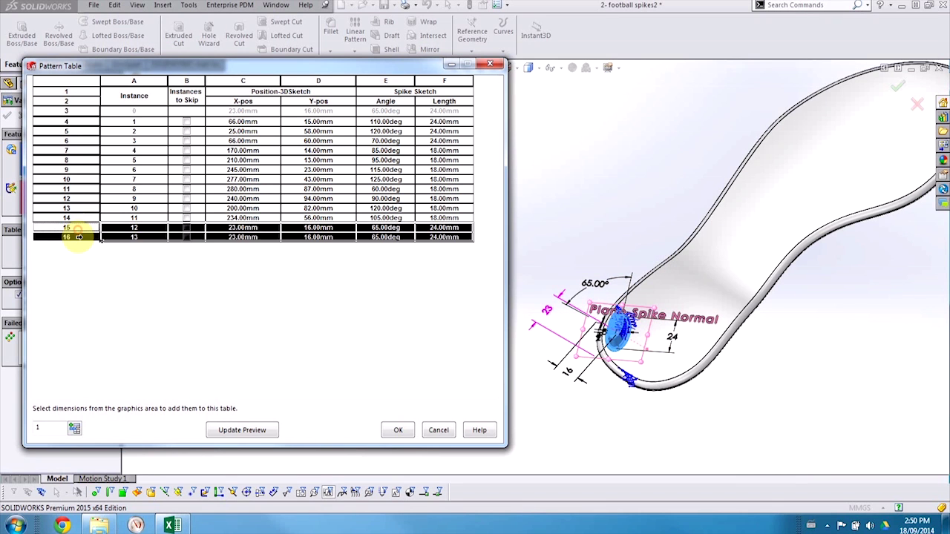
{"action": "key", "text": "Delete"}
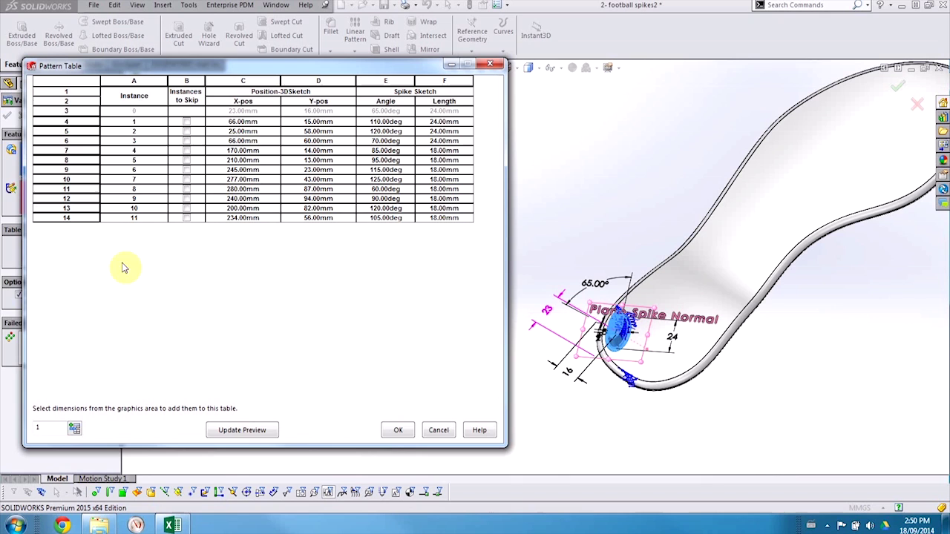
{"action": "left_click", "coordinate": [402, 431]}
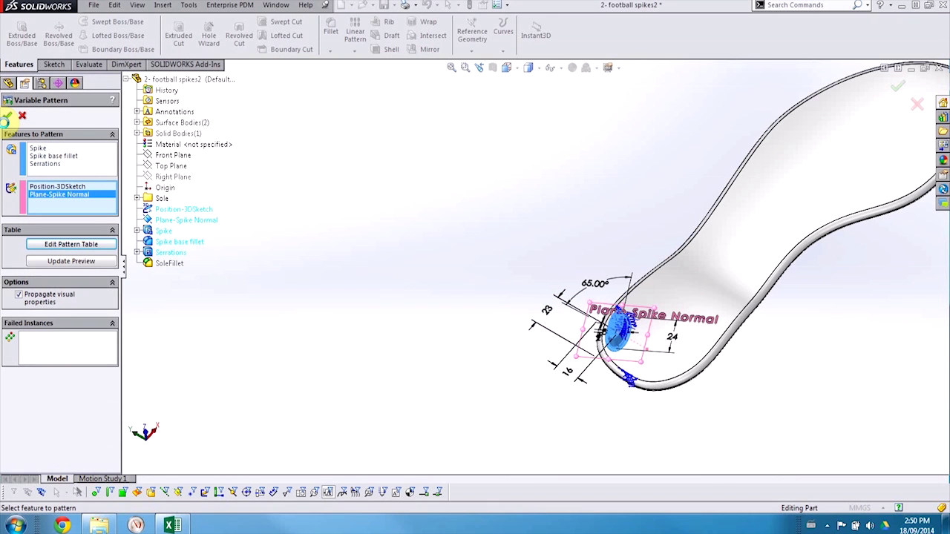
{"action": "left_click", "coordinate": [7, 116]}
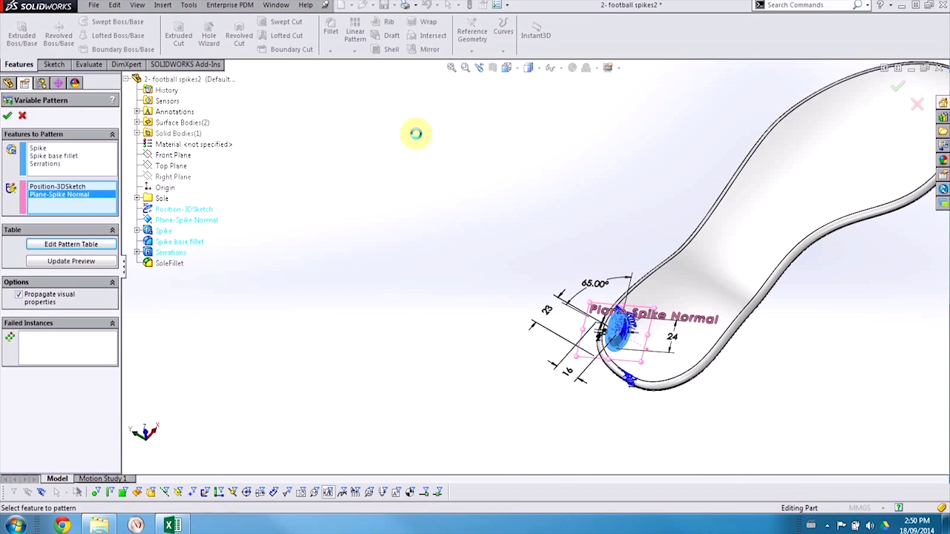
{"action": "middle_click_drag", "start_coordinate": [837, 212], "coordinate": [709, 310]}
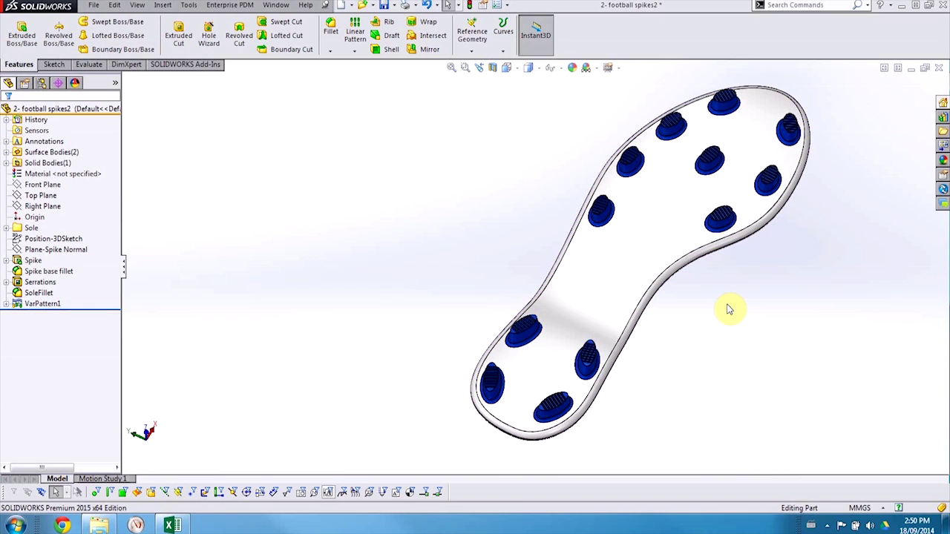